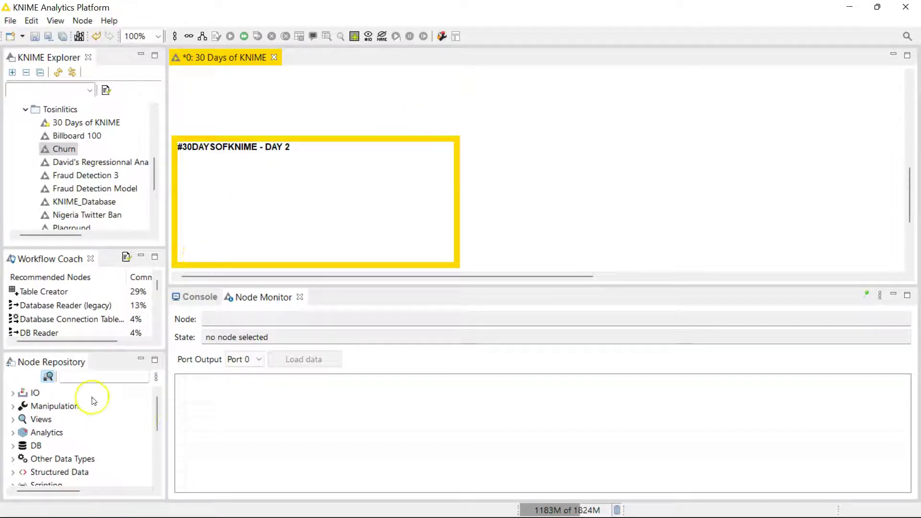
- Search the Node Repository for 'get' and place a GET Request node inside the DAY 2 annotation
click(91, 377)
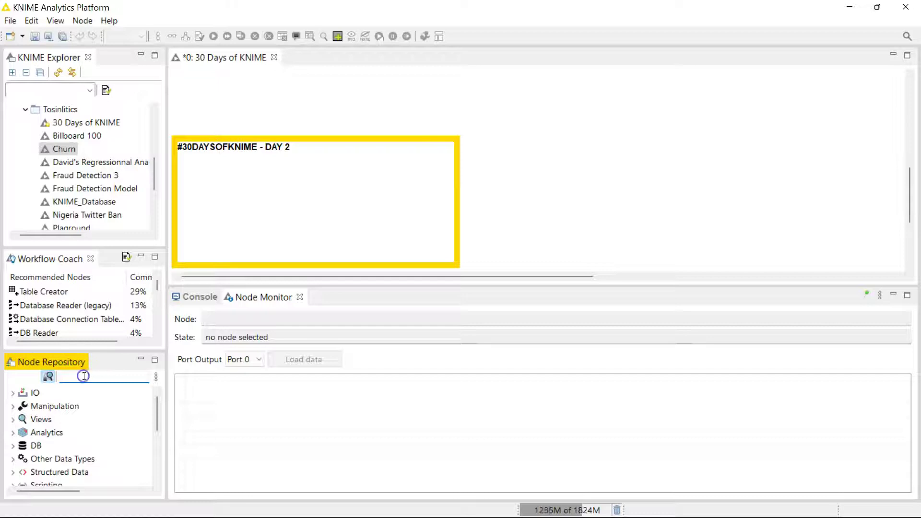
click(67, 378)
text(get)
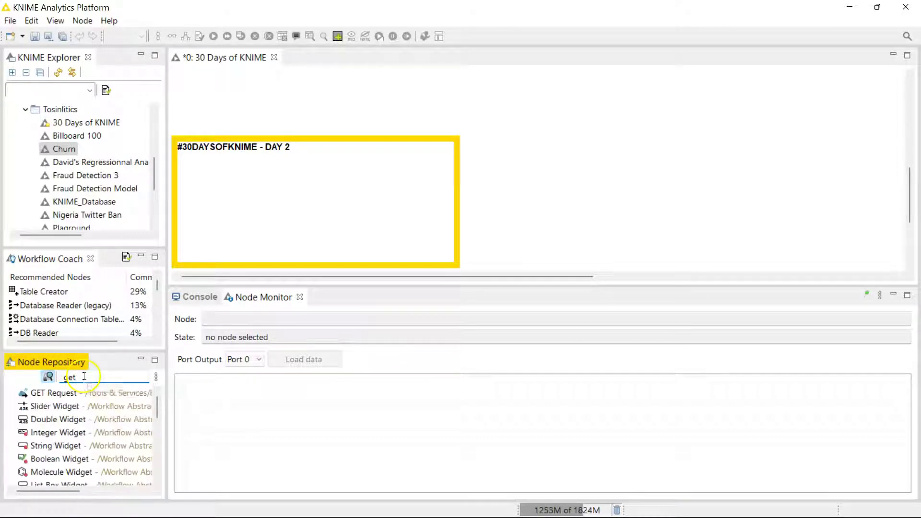
mouse_move(67, 392)
mouse_down()
mouse_move(108, 370)
mouse_move(201, 181)
mouse_move(218, 189)
mouse_up()
double_click(217, 188)
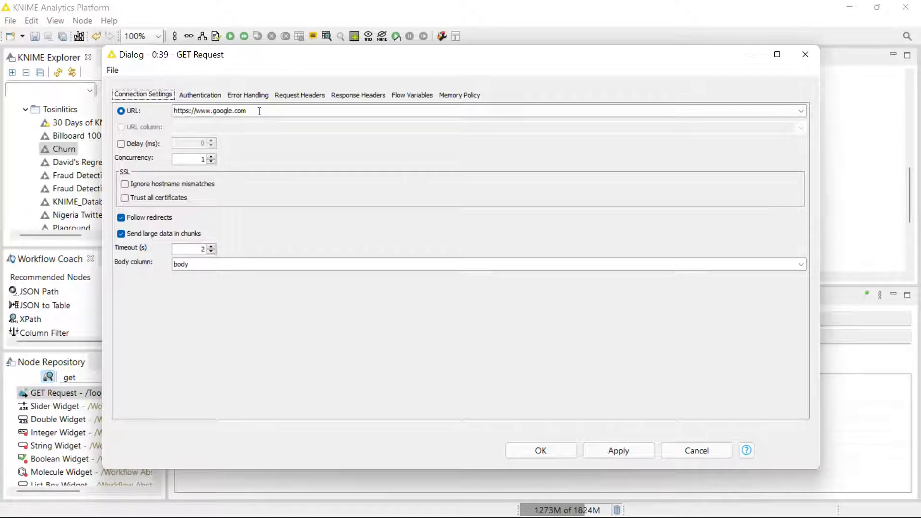
click(211, 96)
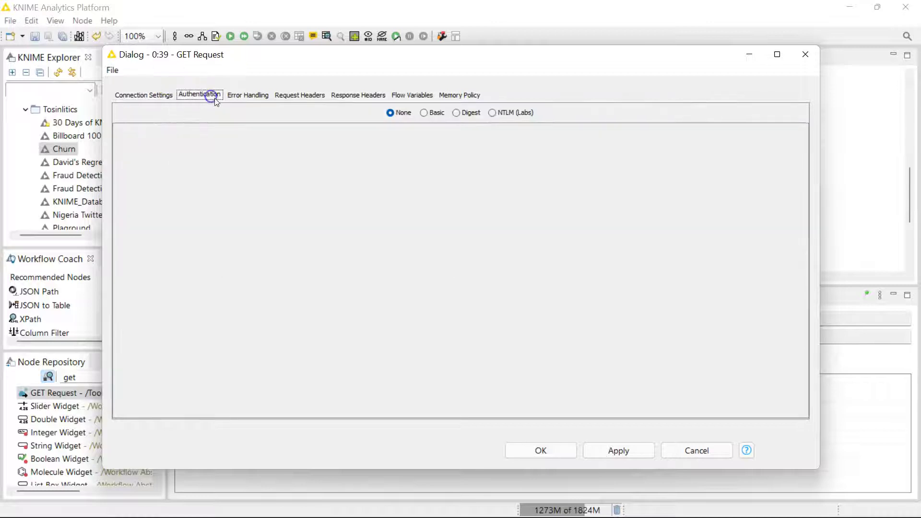
click(449, 124)
click(435, 113)
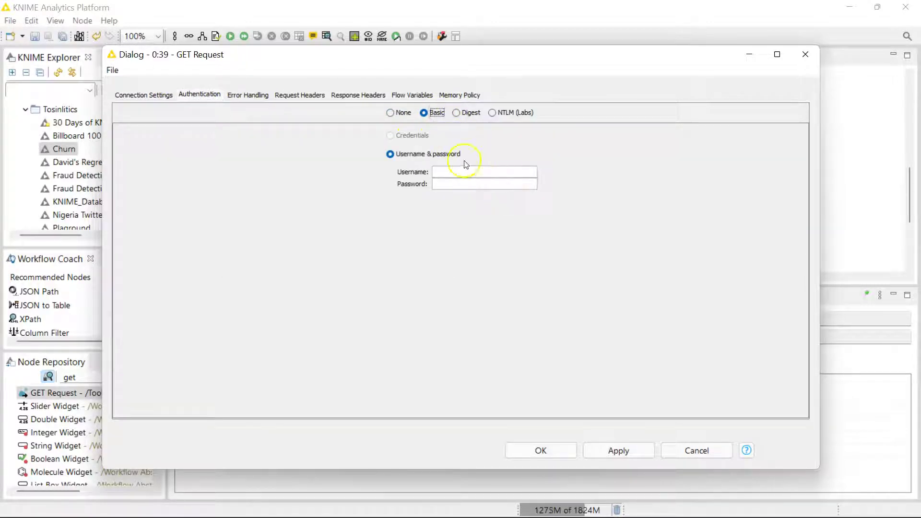
click(468, 114)
click(310, 98)
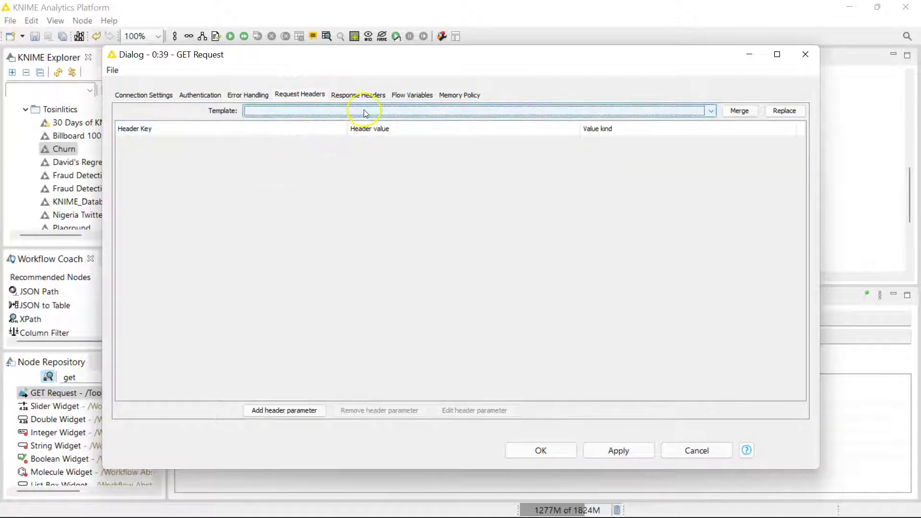
click(140, 101)
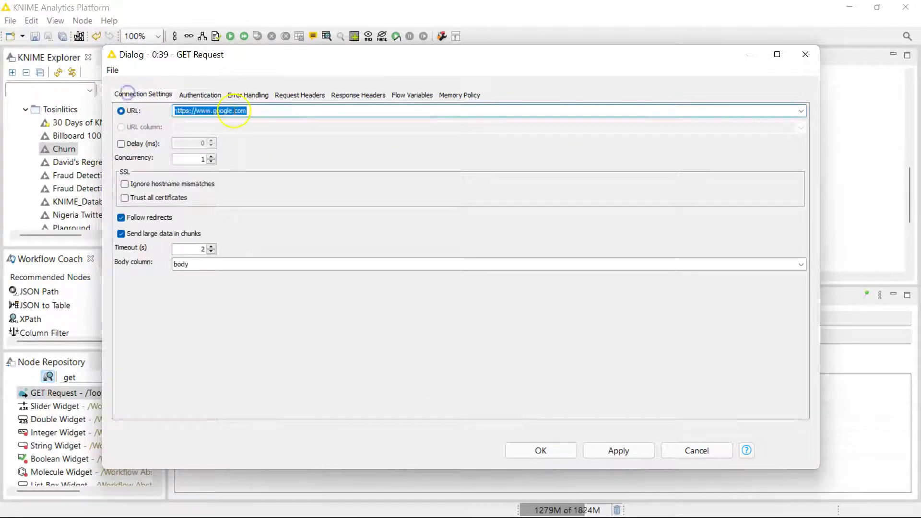
text(https://datausa.io/api/data?drilldowns=Nation&measures=Population)
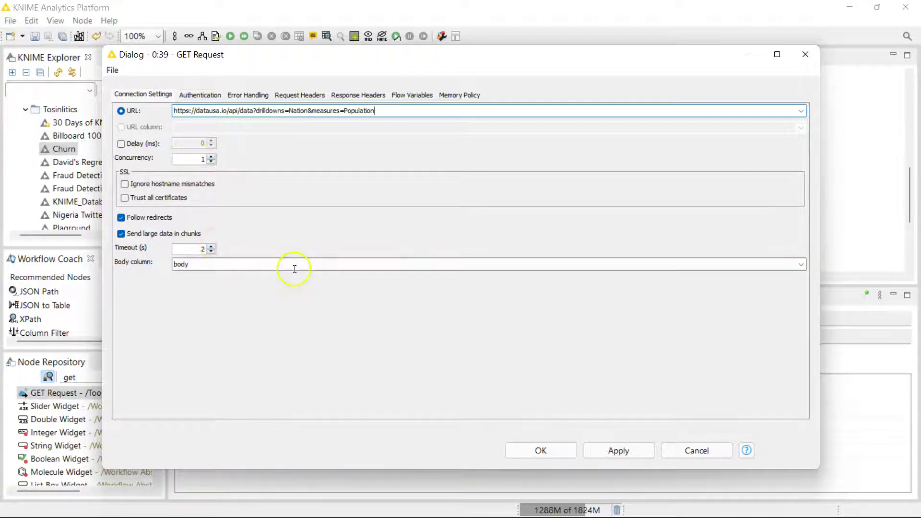
click(800, 265)
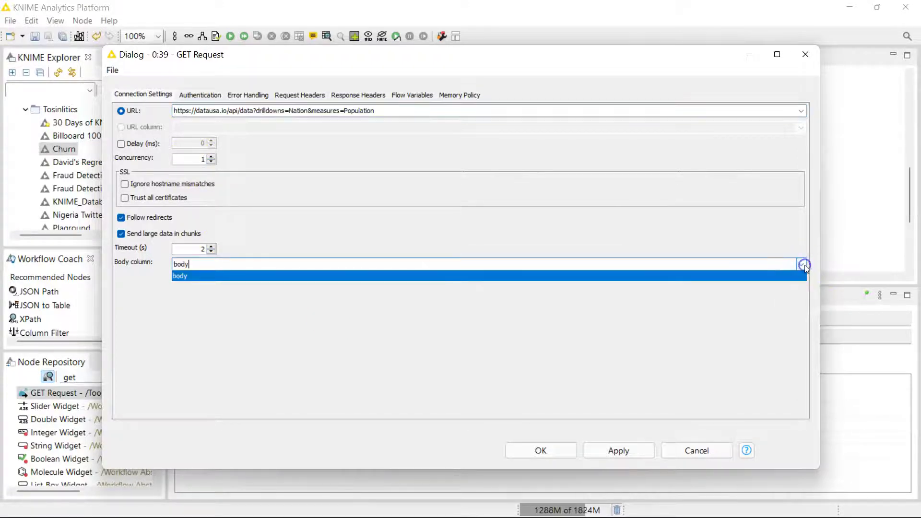
click(805, 265)
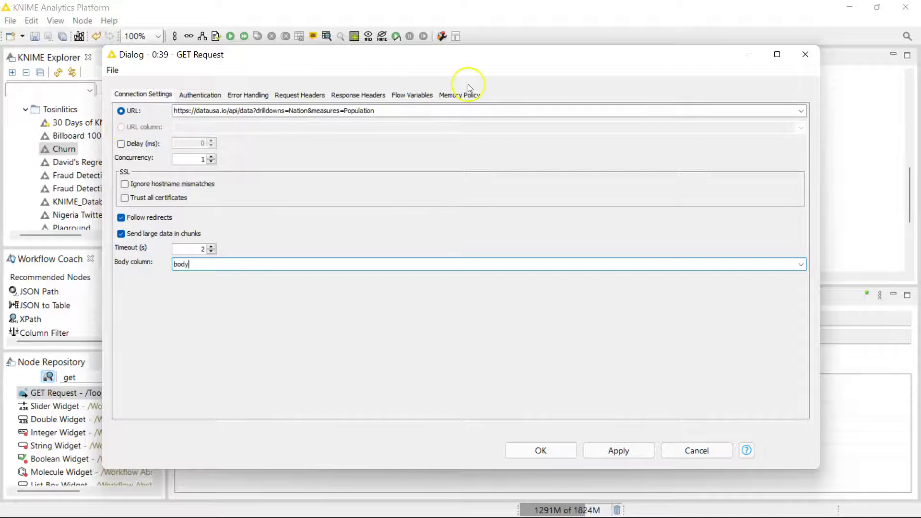
- Cancel, reopen GET Request, and replace google.com with the datausa.io population URL
click(702, 452)
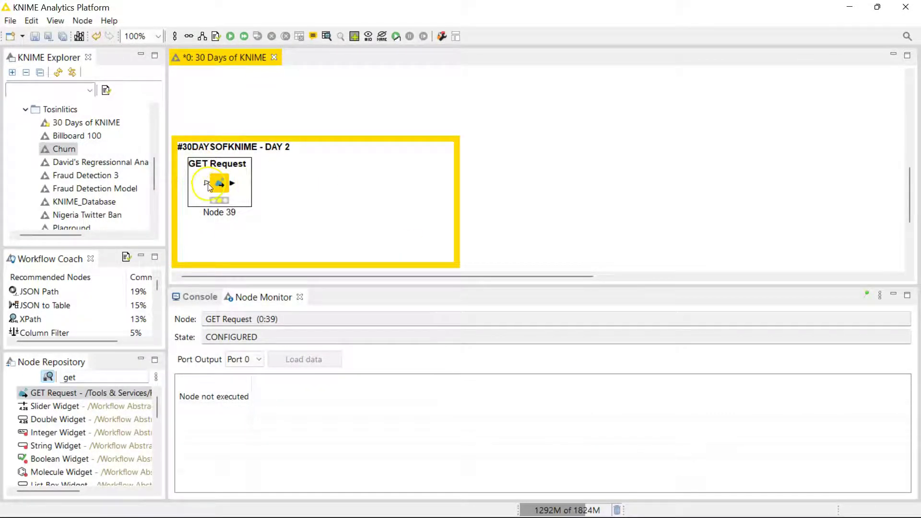
double_click(219, 185)
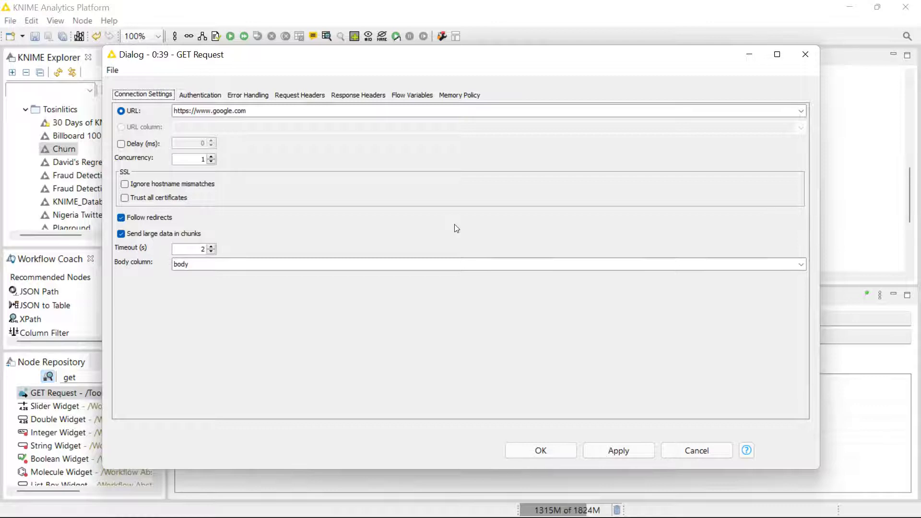
click(250, 113)
key(ctrl+a)
text(https://datausa.io/api/data?drilldowns=Nation&measures=Population)
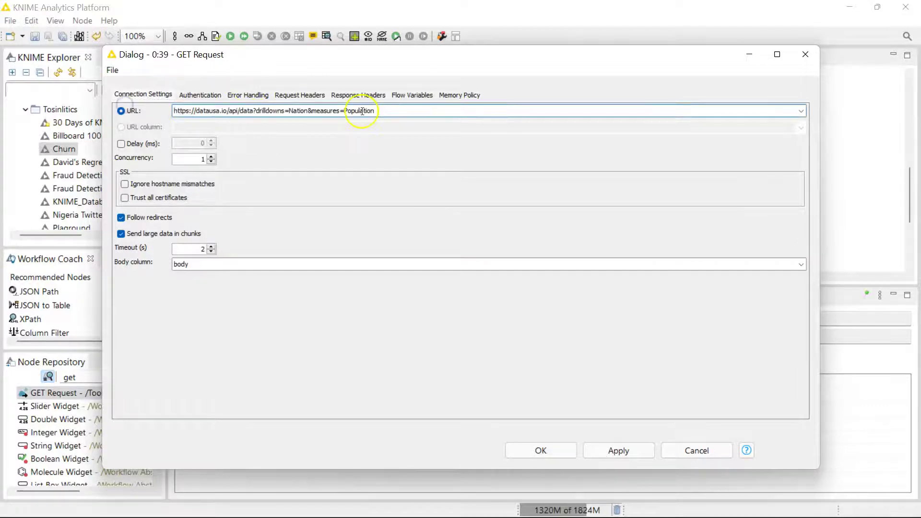
- Review Error Handling, switching server-side errors to fail, then back to output missing value
click(251, 97)
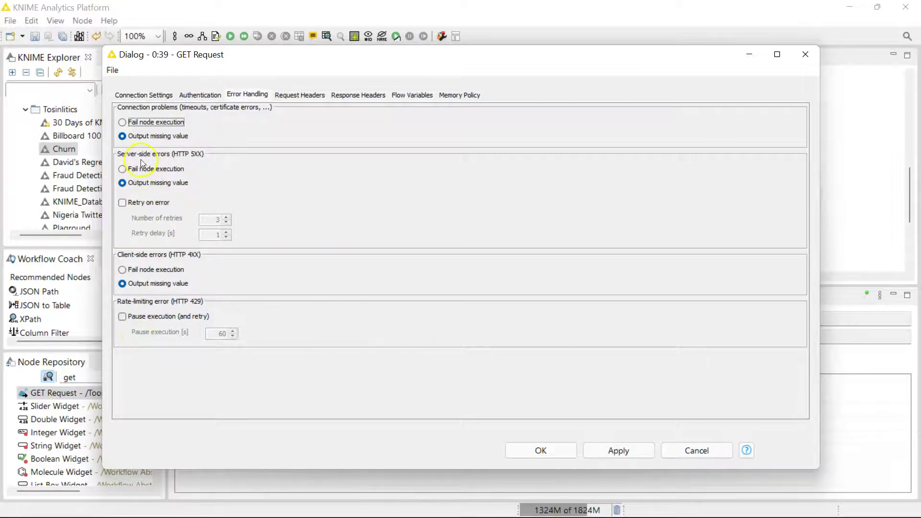
click(122, 169)
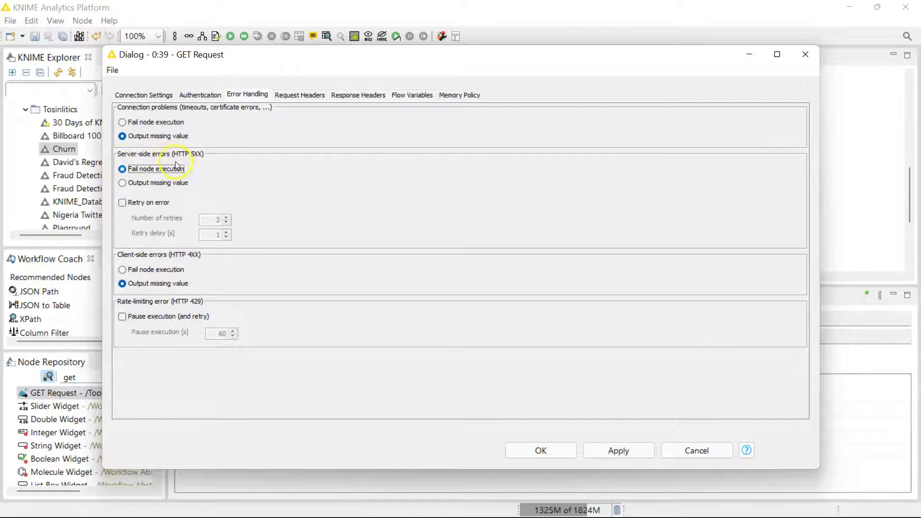
click(123, 182)
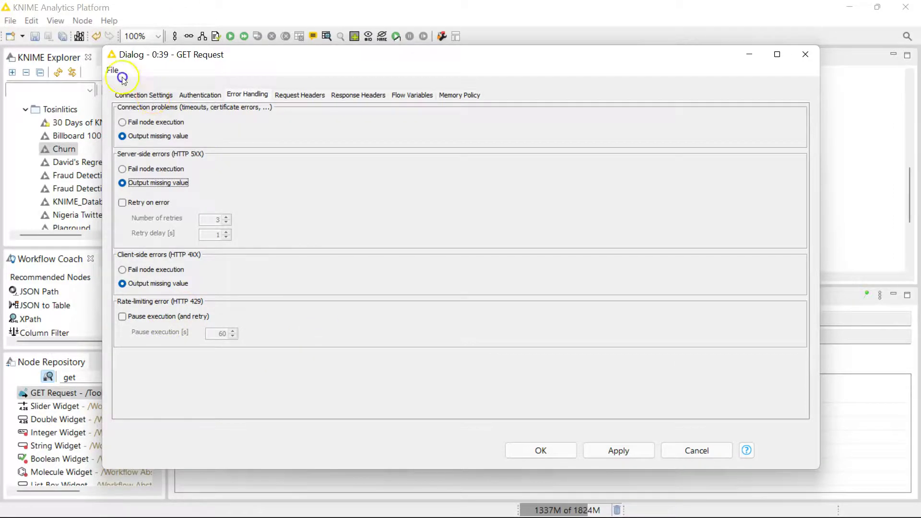
- Pick the datausa.io population URL from the Connection Settings history and save with OK
click(153, 94)
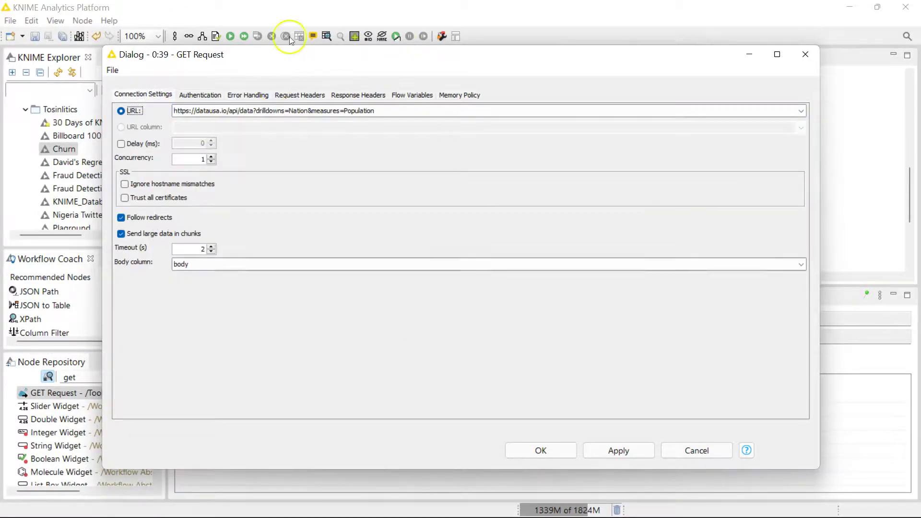
click(341, 115)
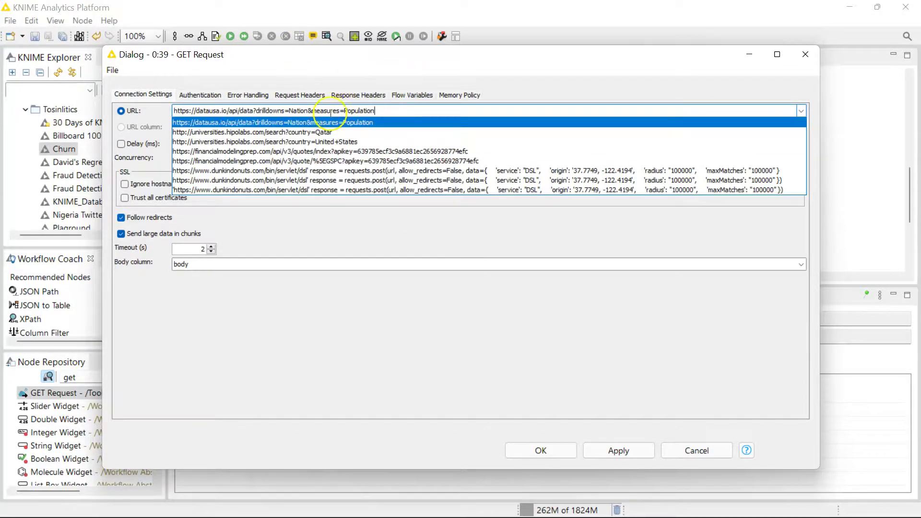
click(342, 123)
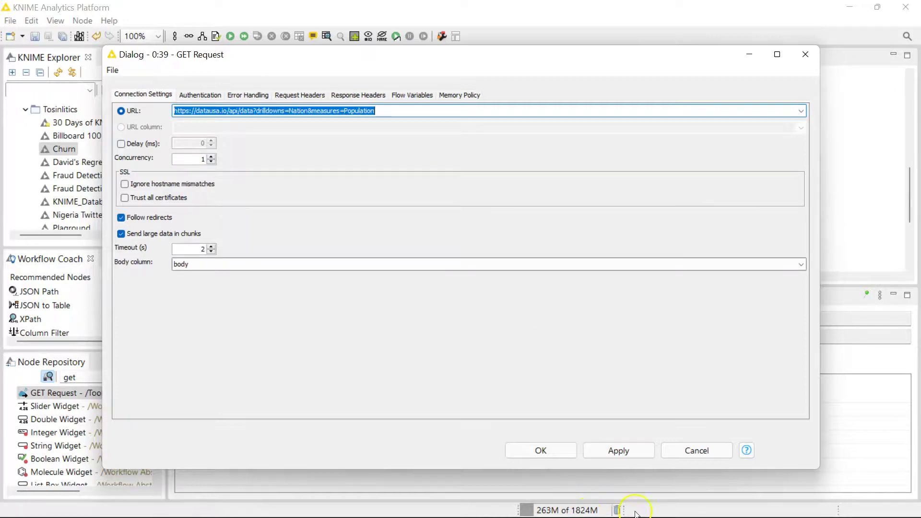
click(521, 454)
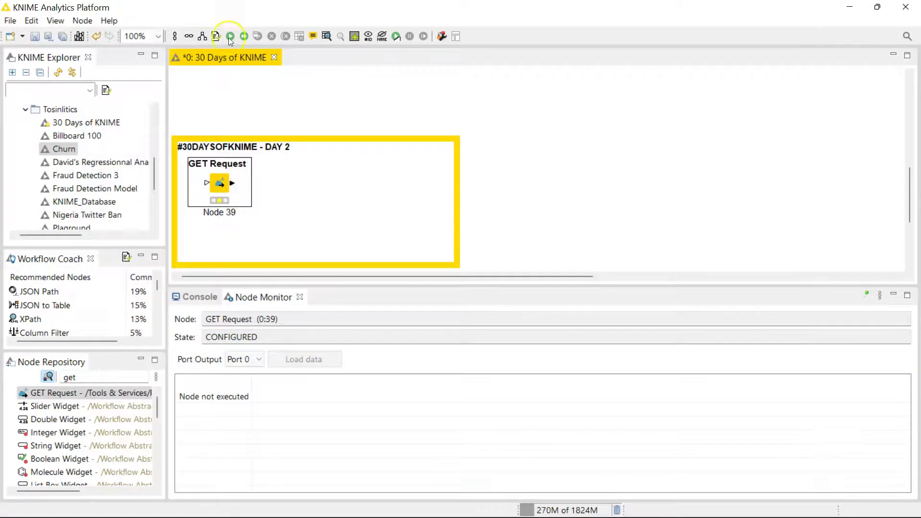
- Execute GET Request and inspect its status-200 JSON population row in the Node Monitor
click(230, 37)
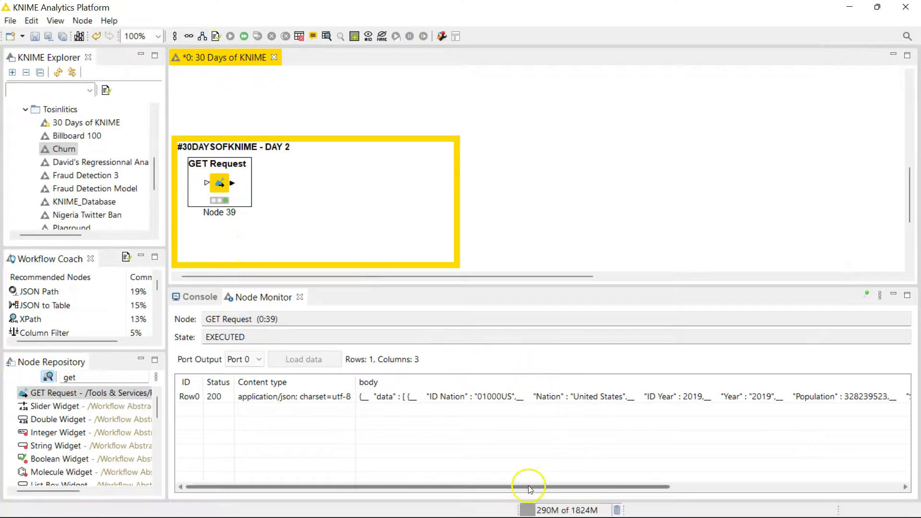
drag(528, 485, 756, 488)
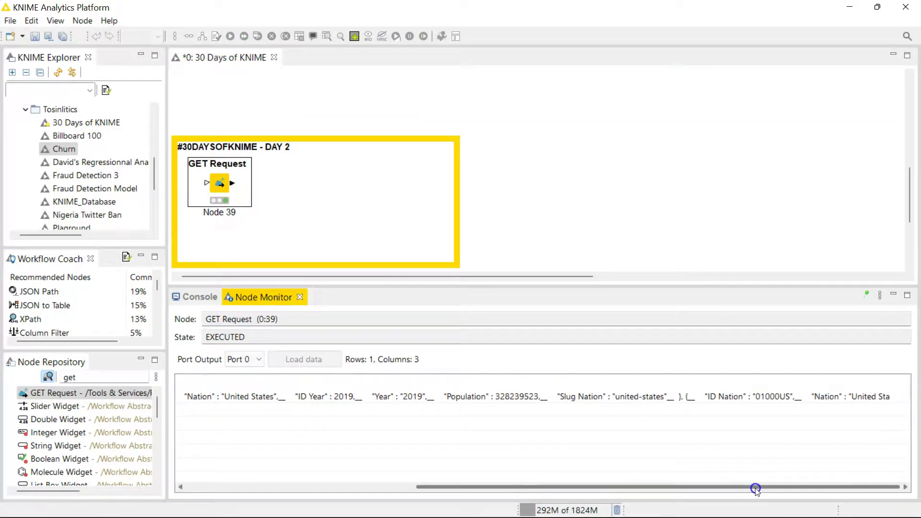
click(359, 444)
click(97, 379)
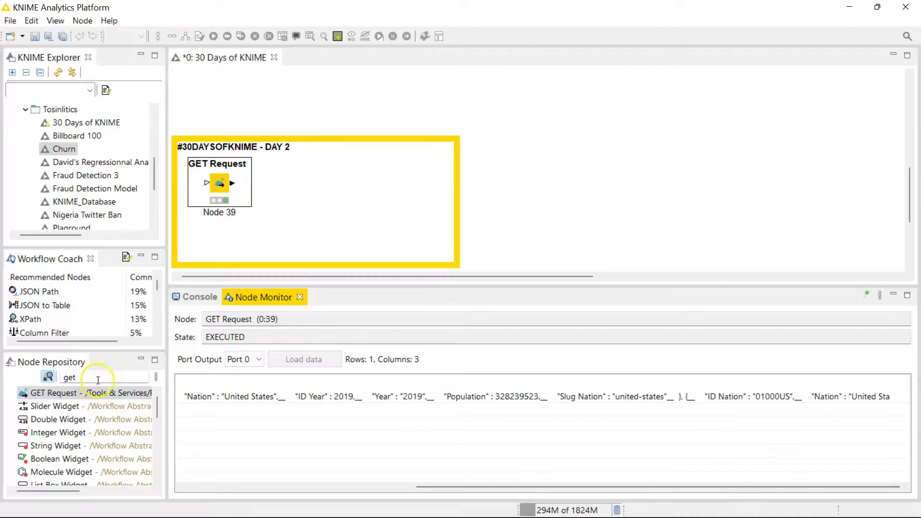
- Search 'json' and connect a JSON to Table node after GET Request
click(47, 376)
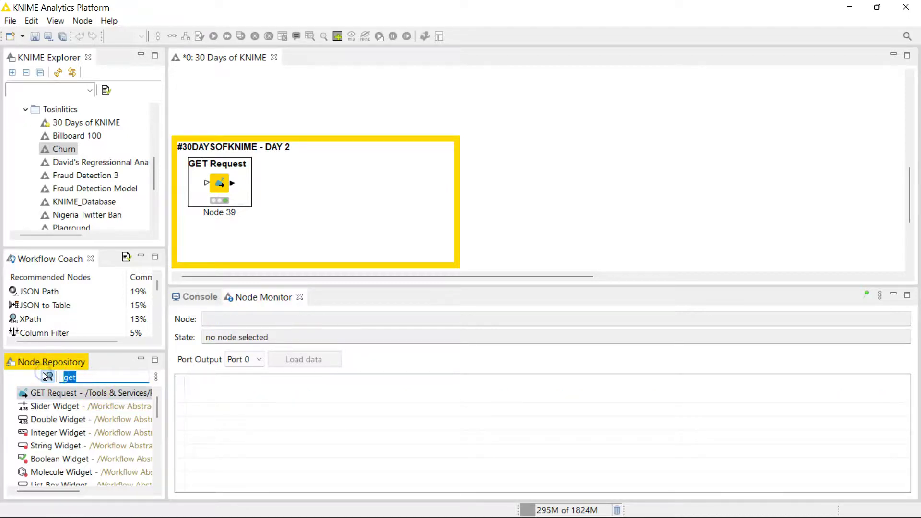
text(jsio)
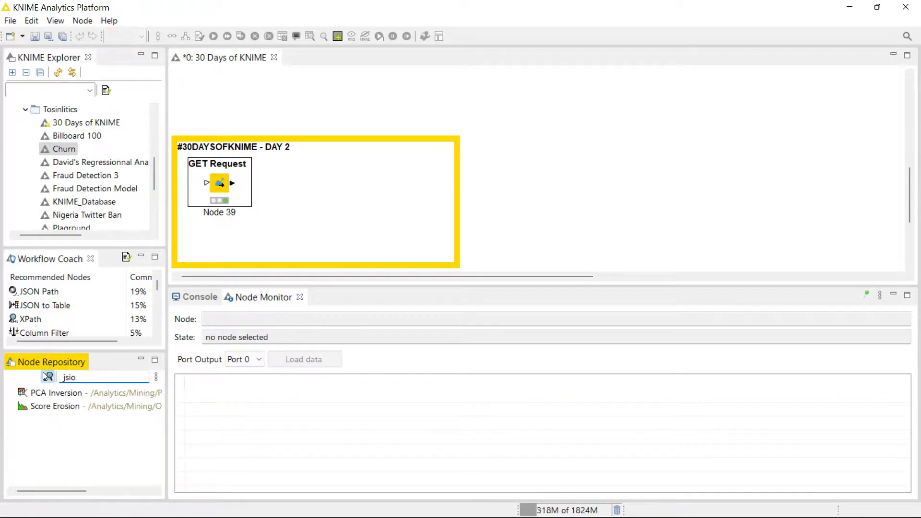
key(BackSpace)
key(BackSpace)
text(o)
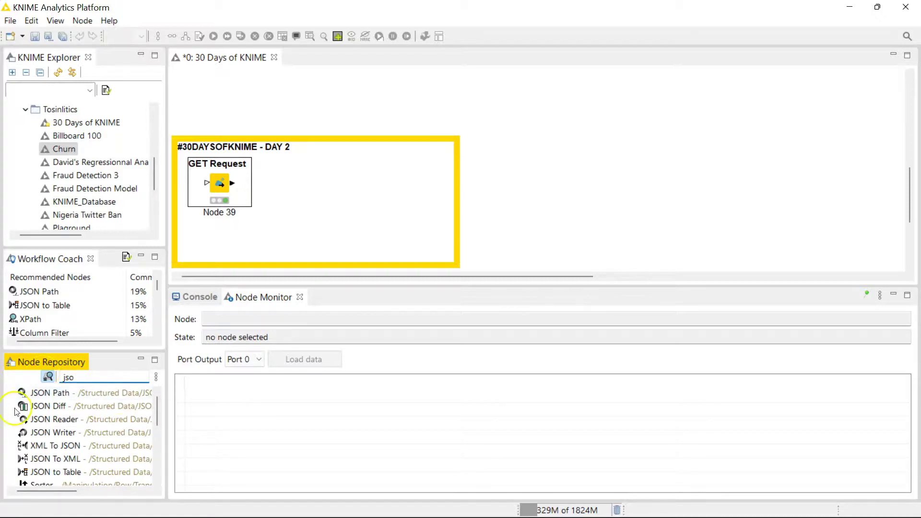
text(n t)
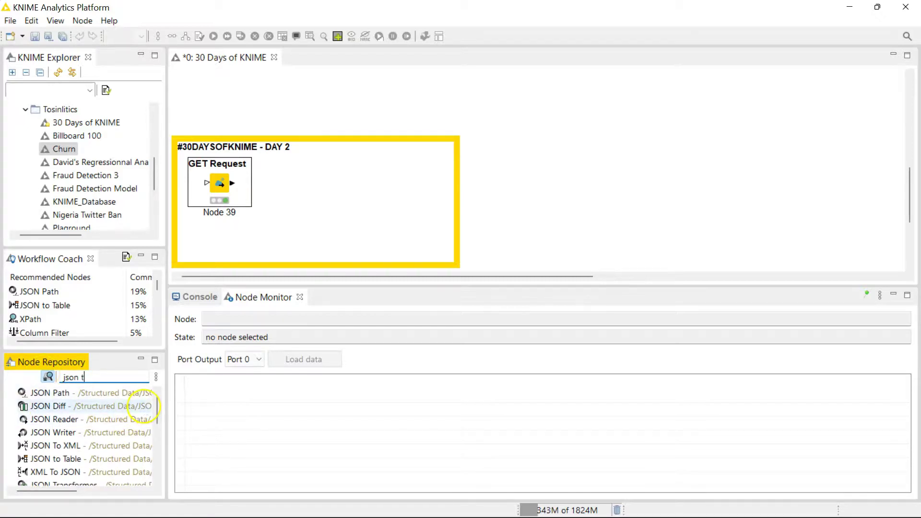
mouse_move(144, 407)
mouse_down()
mouse_move(157, 410)
mouse_move(296, 184)
mouse_move(238, 186)
mouse_move(307, 183)
mouse_up()
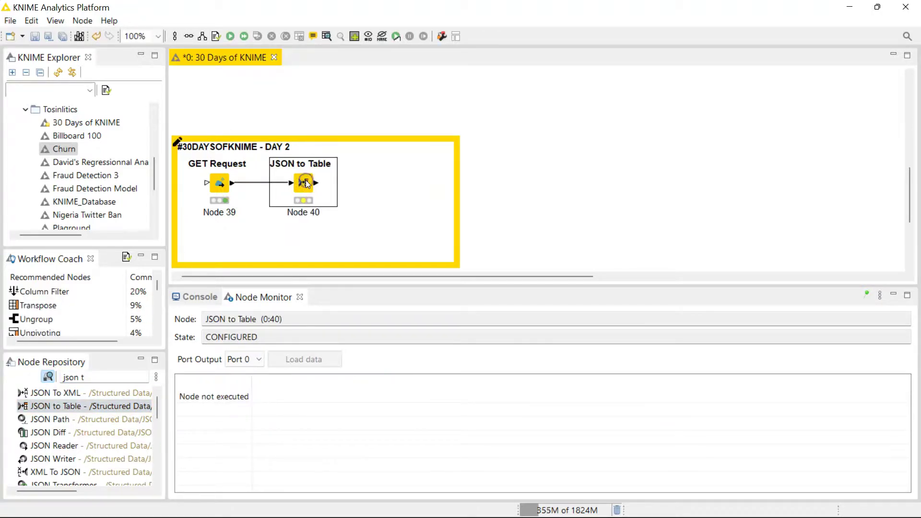
- Execute JSON to Table and scroll through its 54 population columns in the Node Monitor
click(230, 38)
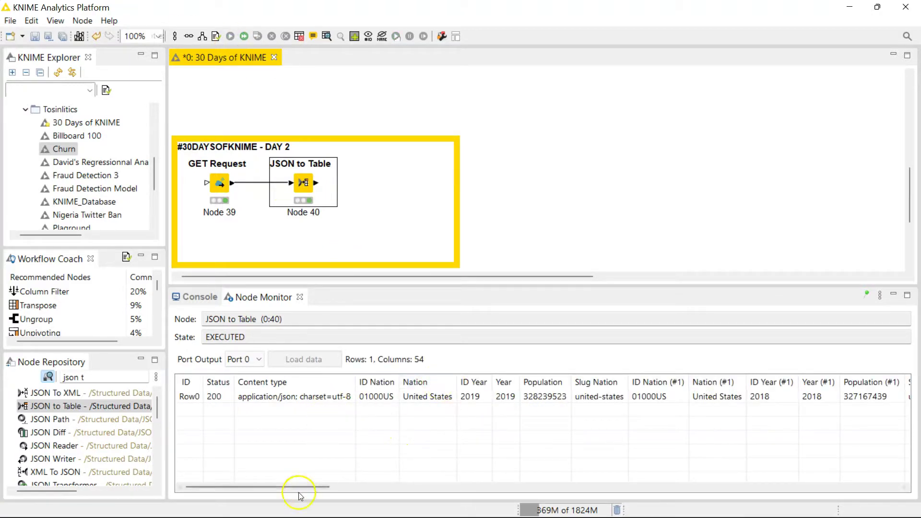
drag(299, 487, 327, 506)
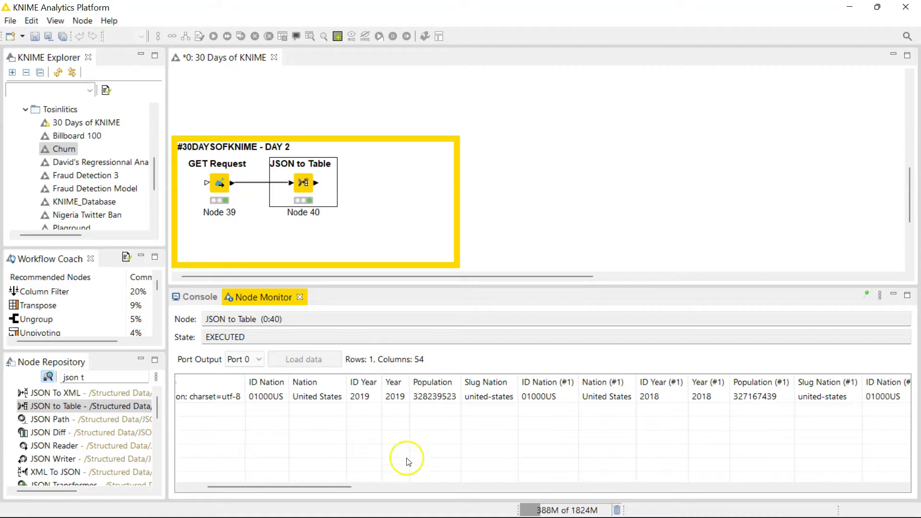
drag(273, 481, 330, 488)
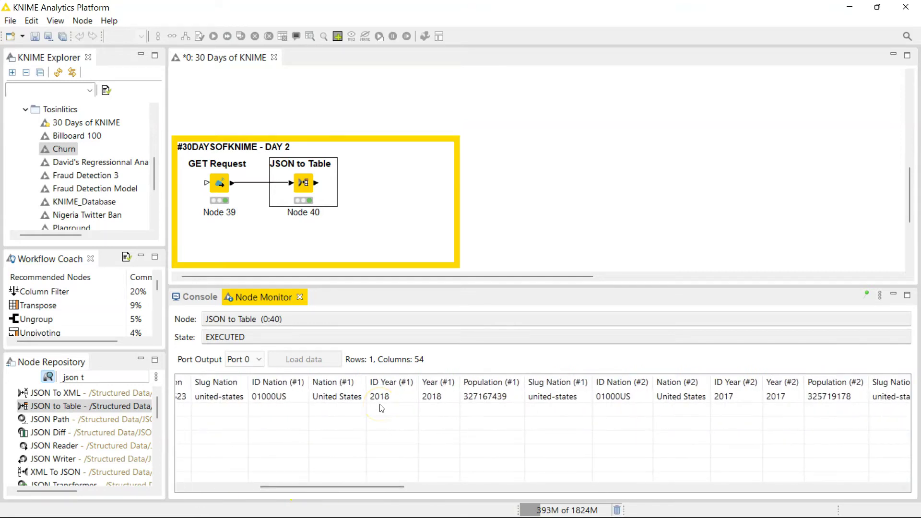